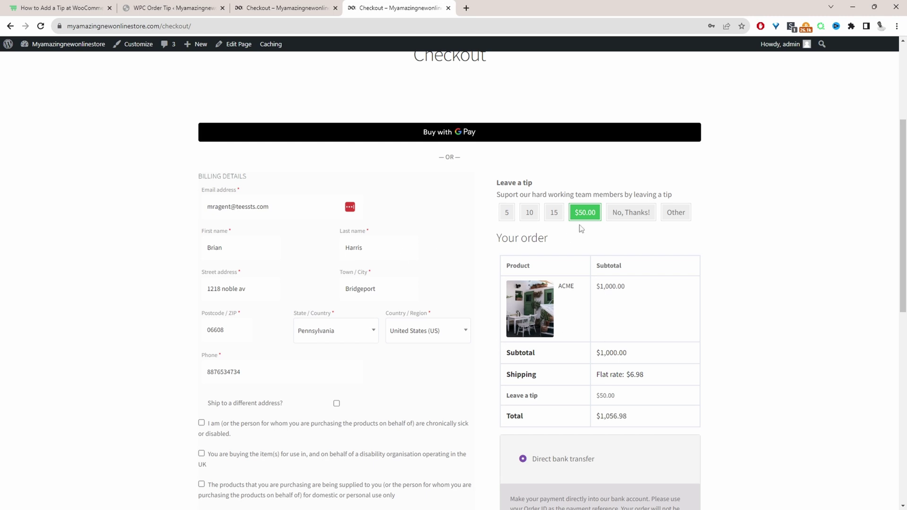
Try the 5 and 15 tip buttons, then add a custom $25 tip and highlight it in the order summary.
click(508, 217)
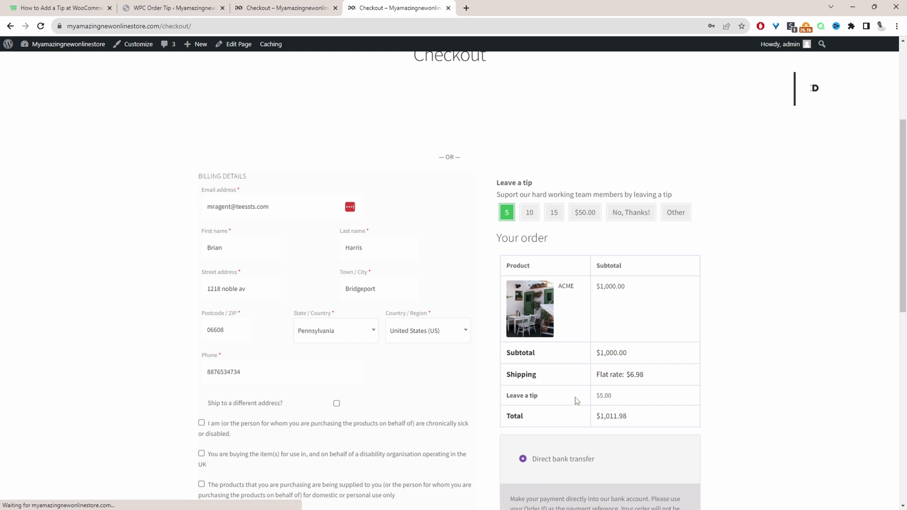
click(554, 213)
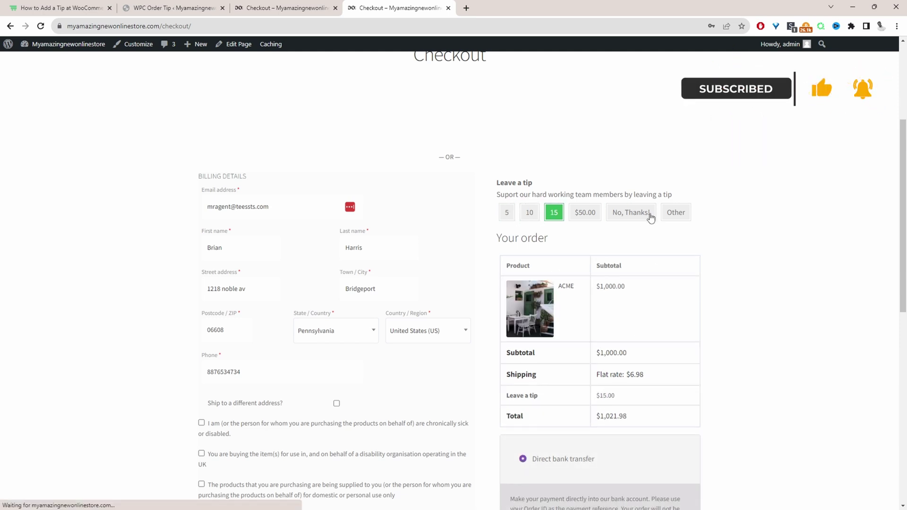
click(679, 218)
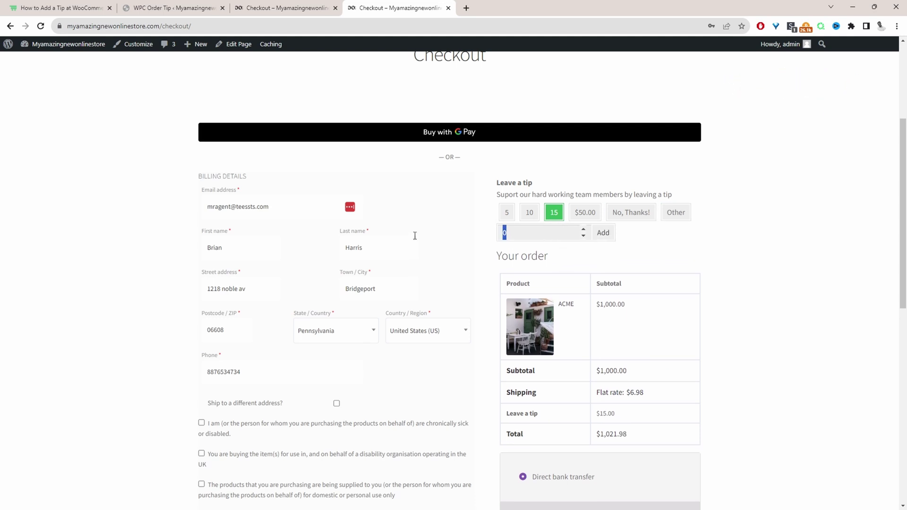
text(25)
click(605, 231)
drag(617, 414, 593, 415)
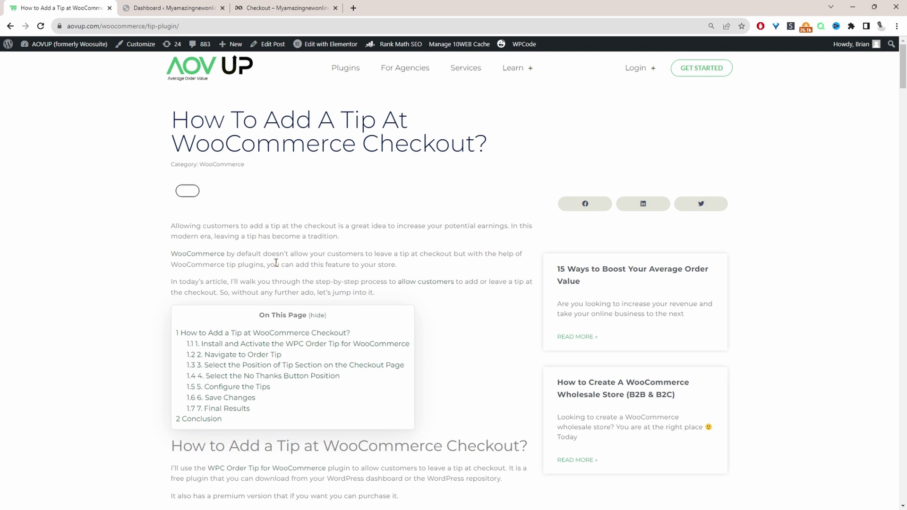
Scroll the article to section 1 and select 'WPC Order Tip' in its heading.
scroll(276, 263, down, 5)
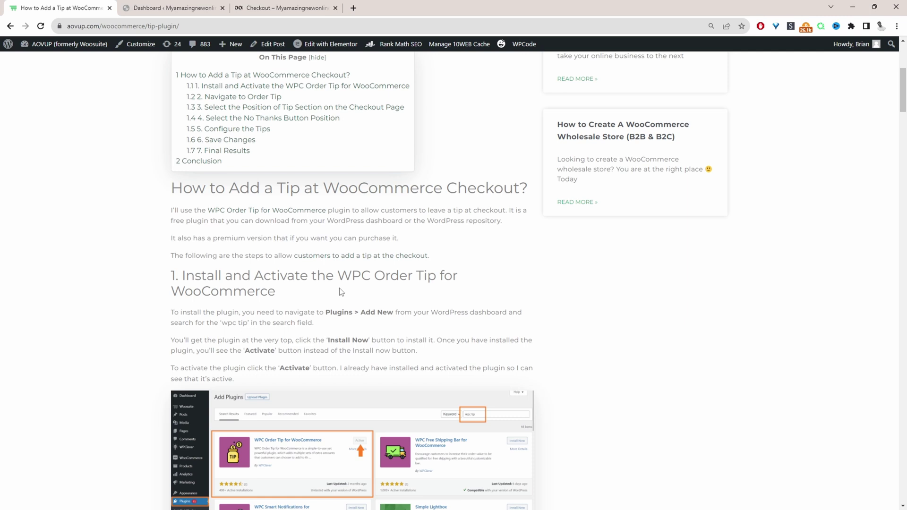
drag(338, 276, 436, 277)
key(ctrl+c)
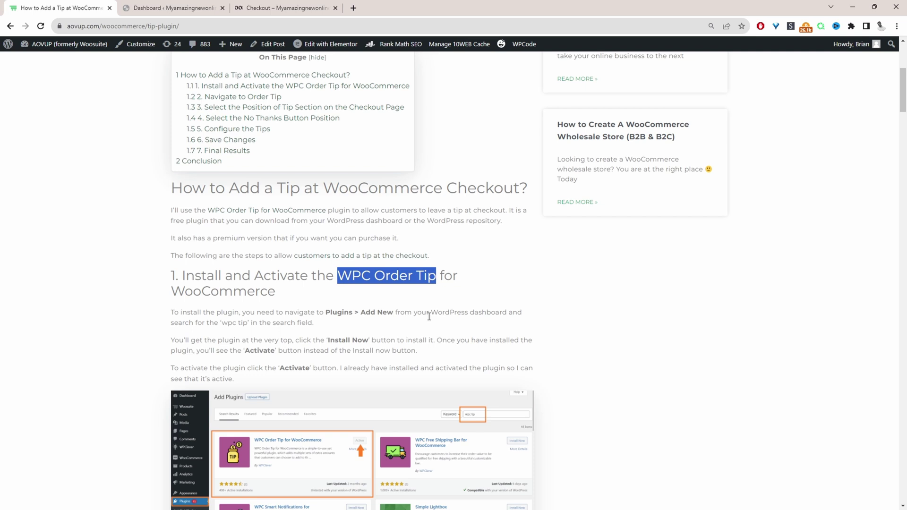
From the admin Dashboard's Add New Plugins page, search 'WPC Order Tip', then install and activate WPC Order Tip for WooCommerce.
key(ctrl+Tab)
mouse_move(47, 291)
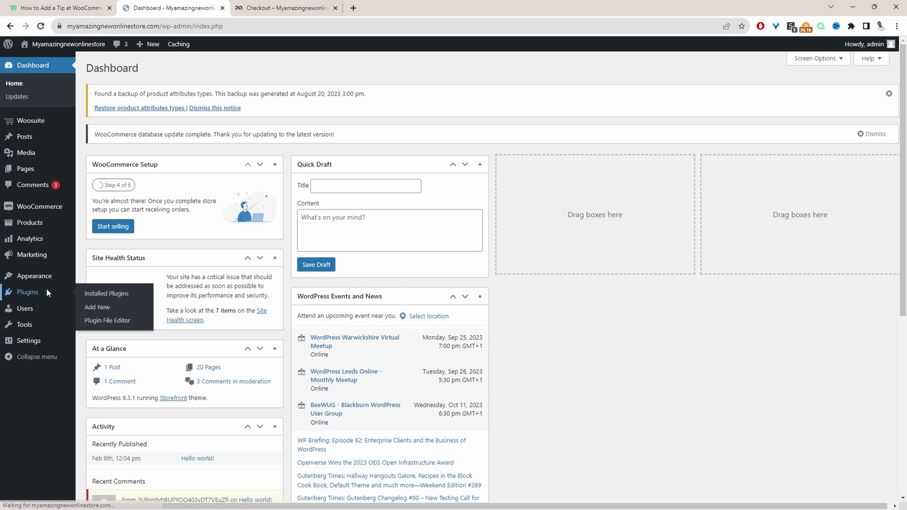
click(102, 310)
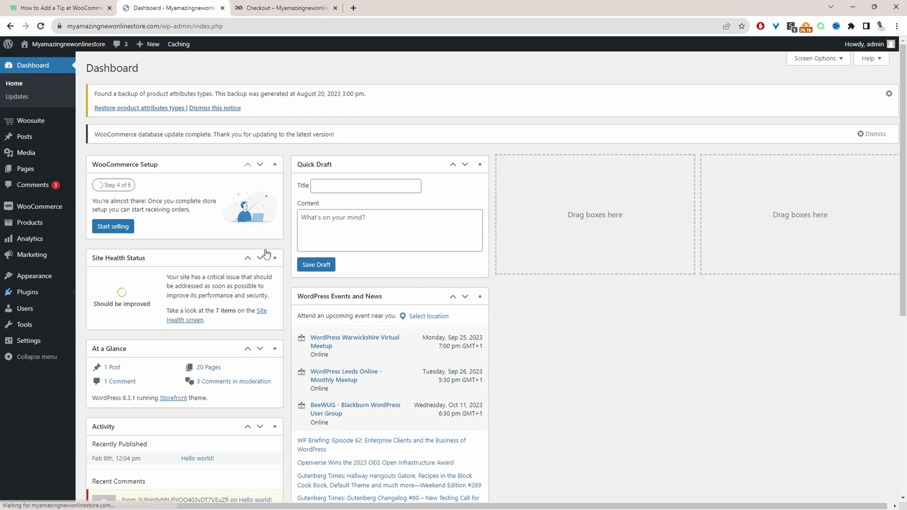
click(802, 144)
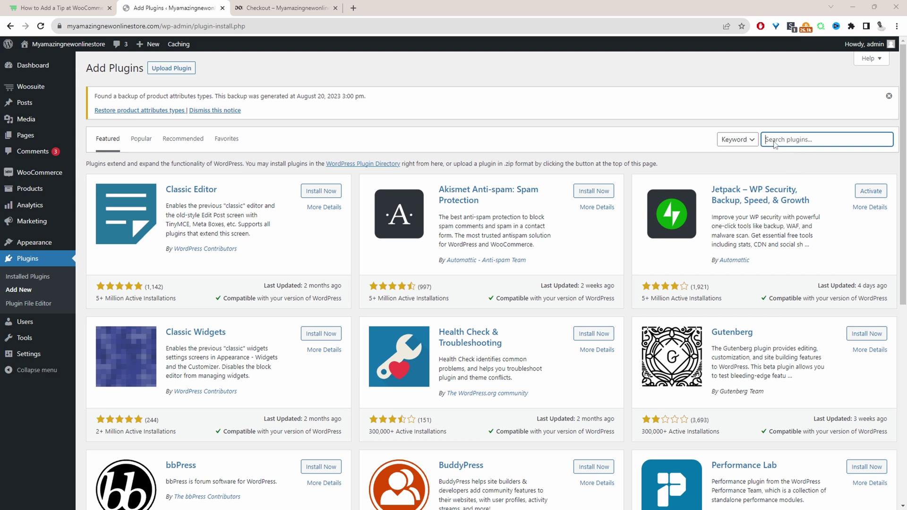
key(ctrl+v)
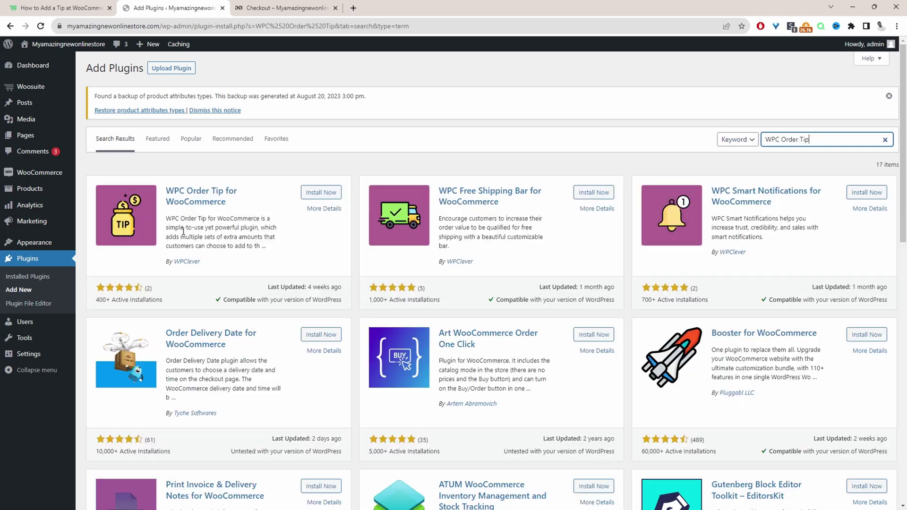
click(319, 193)
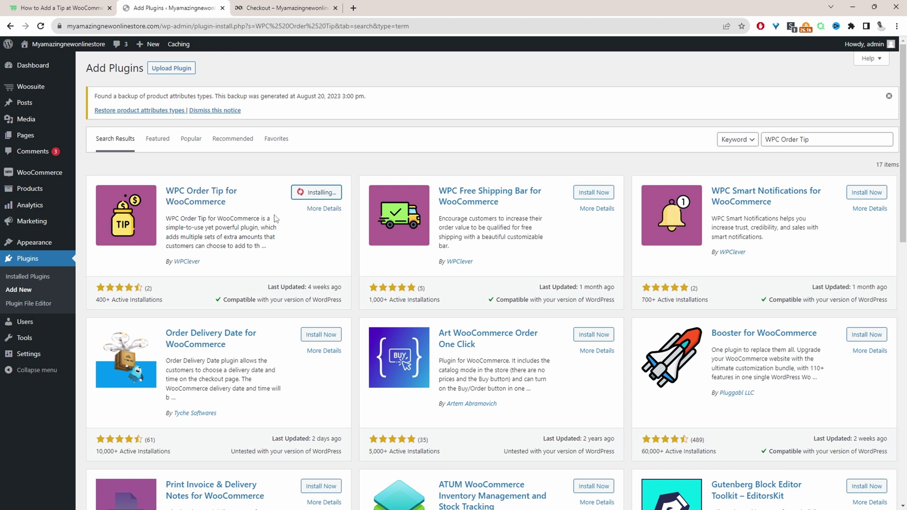
click(325, 198)
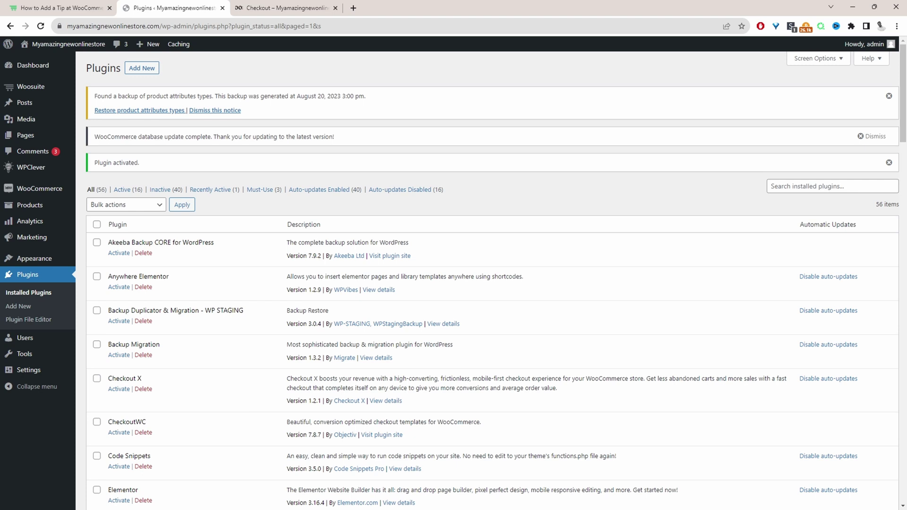
Open Order Tip from the WPClever menu in the admin sidebar.
click(30, 169)
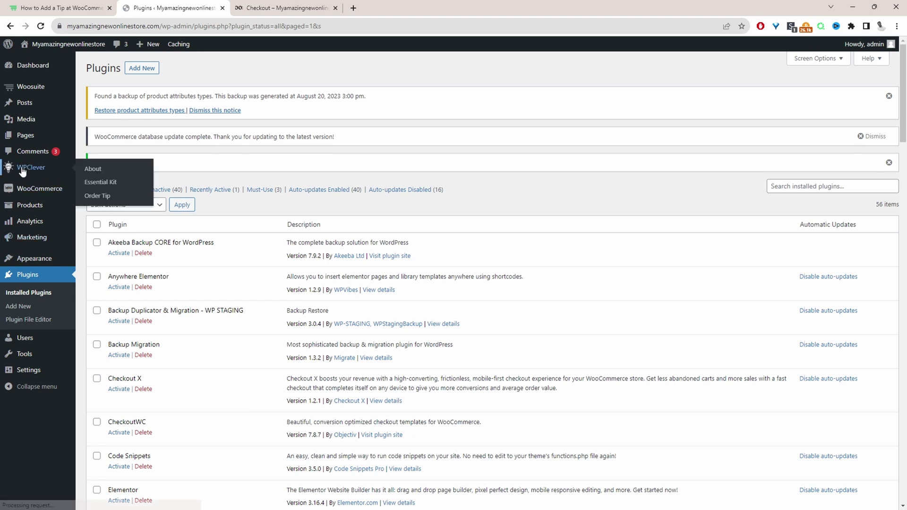
click(98, 196)
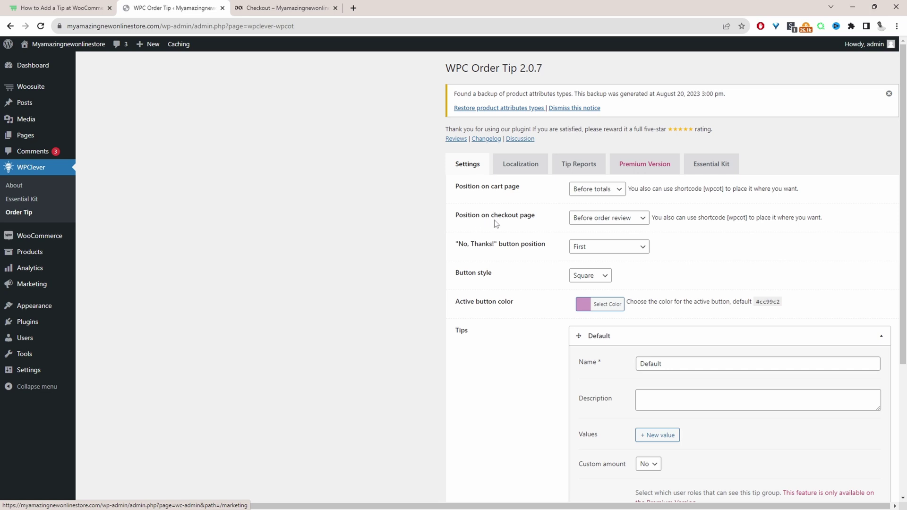
Keep the checkout position as Before order review and place 'No, Thanks!' before the 'Other' button.
click(584, 219)
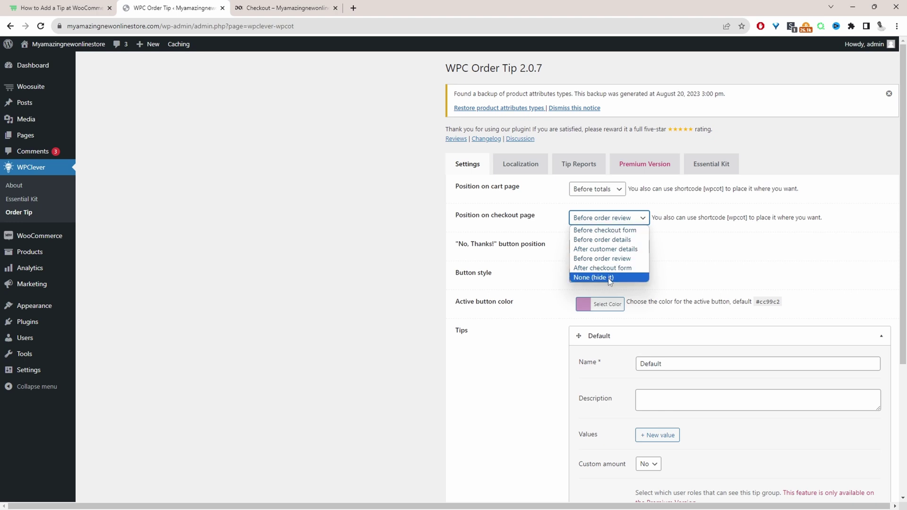
click(614, 258)
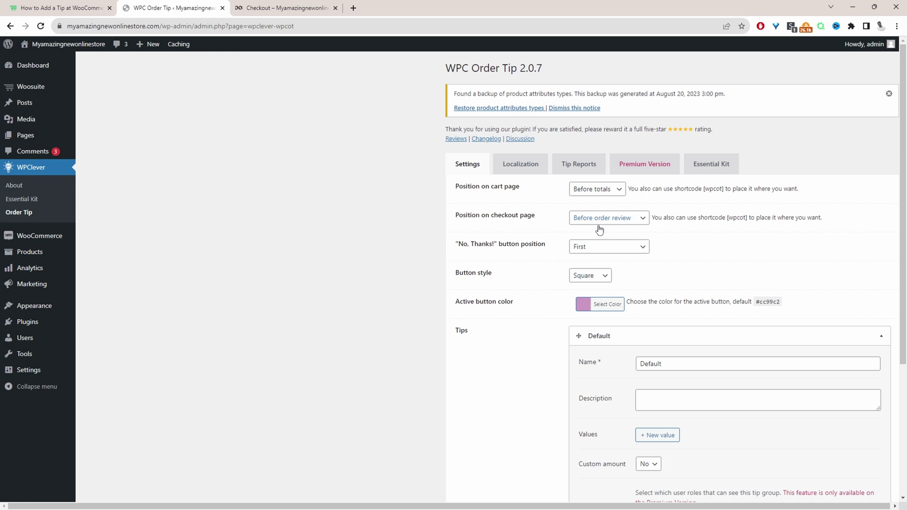
click(596, 246)
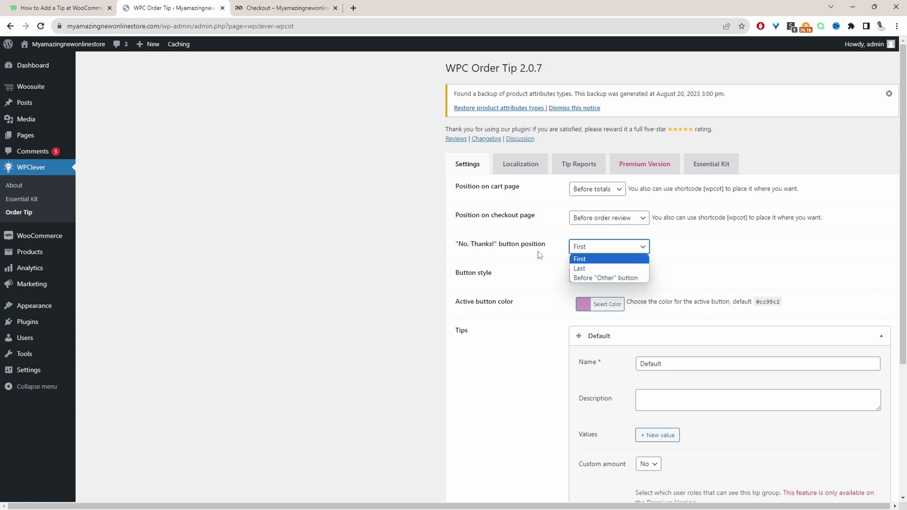
click(605, 278)
Set the active tip button color to a bright green.
scroll(605, 282, down, 1)
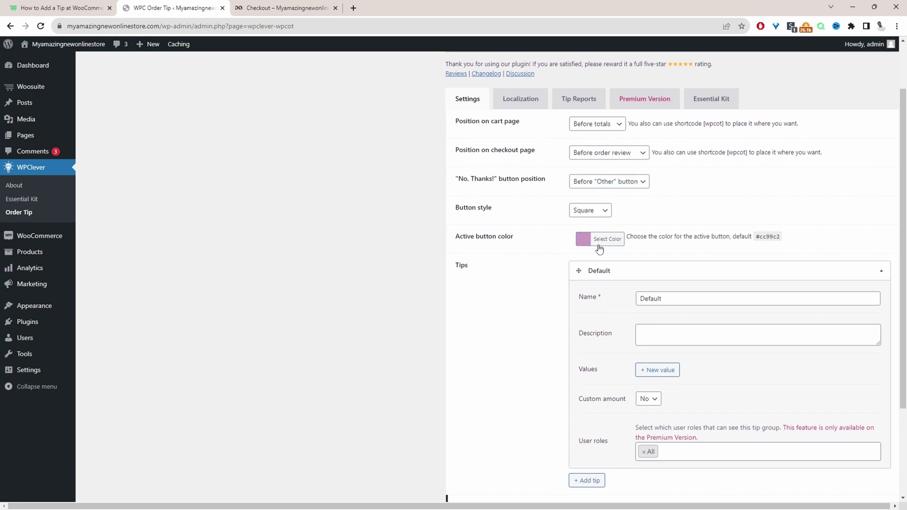
click(598, 240)
click(633, 347)
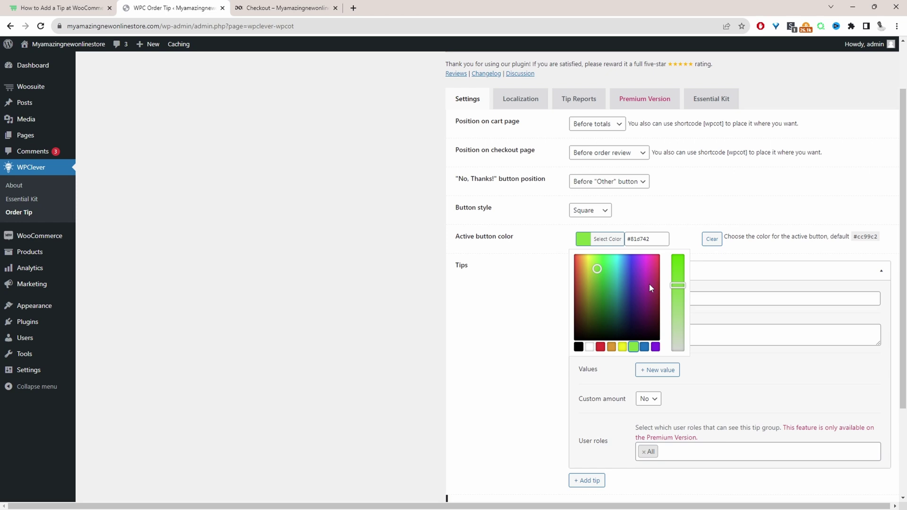
click(596, 279)
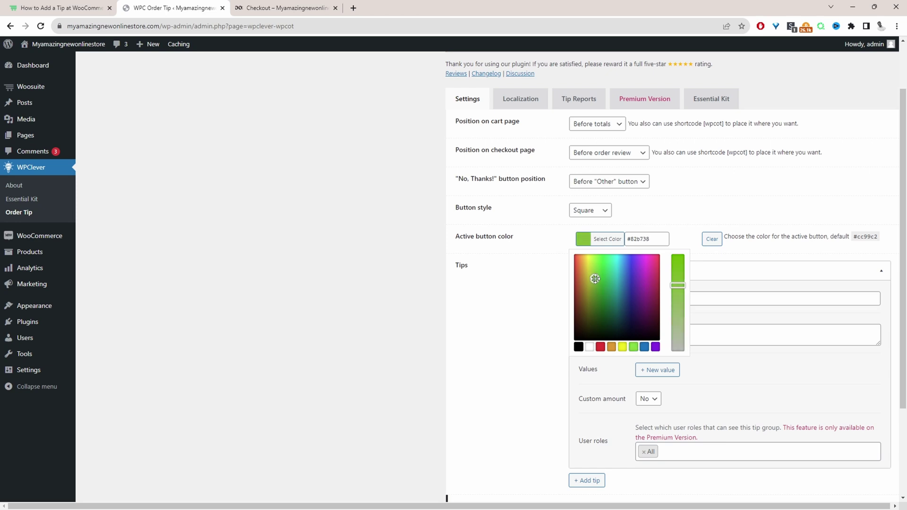
drag(595, 279, 599, 281)
click(531, 313)
Rename the tip group from Default to 'Leave a tip' and add a description asking customers to support the team.
scroll(457, 307, down, 1)
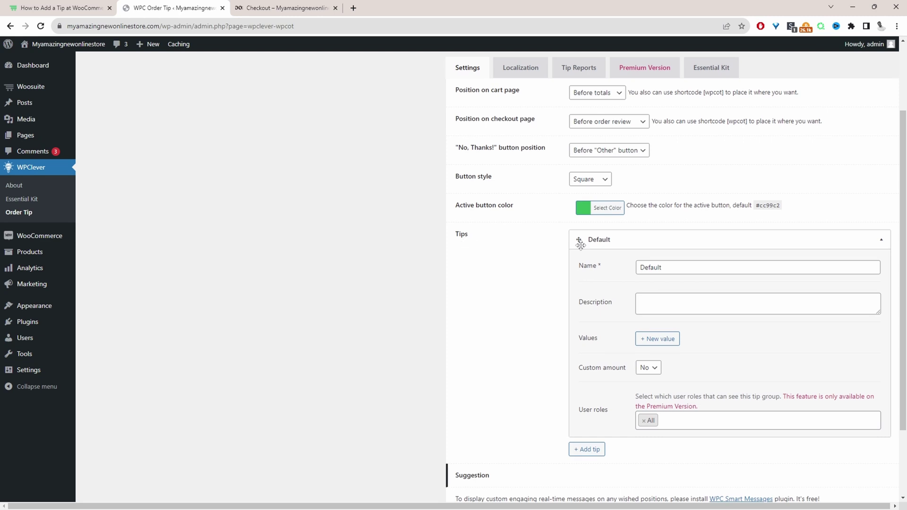
drag(669, 268, 638, 268)
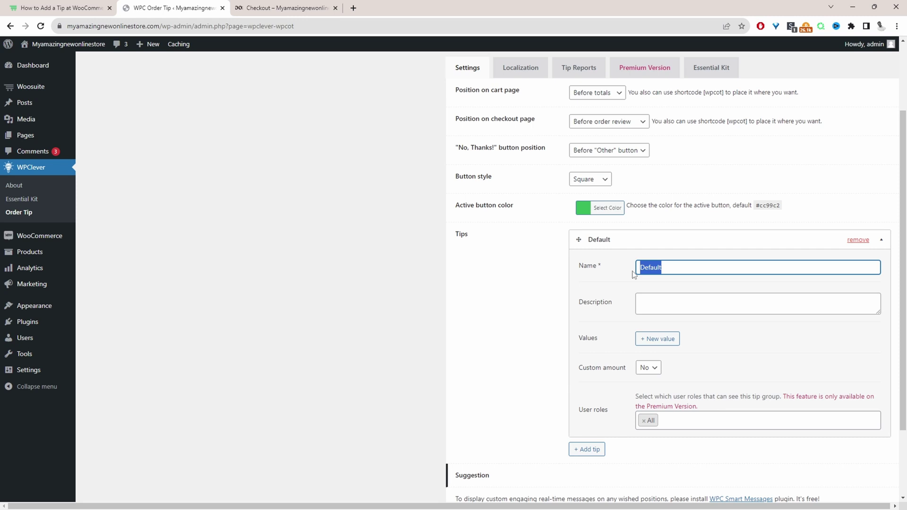
text(Leav a tip)
click(646, 301)
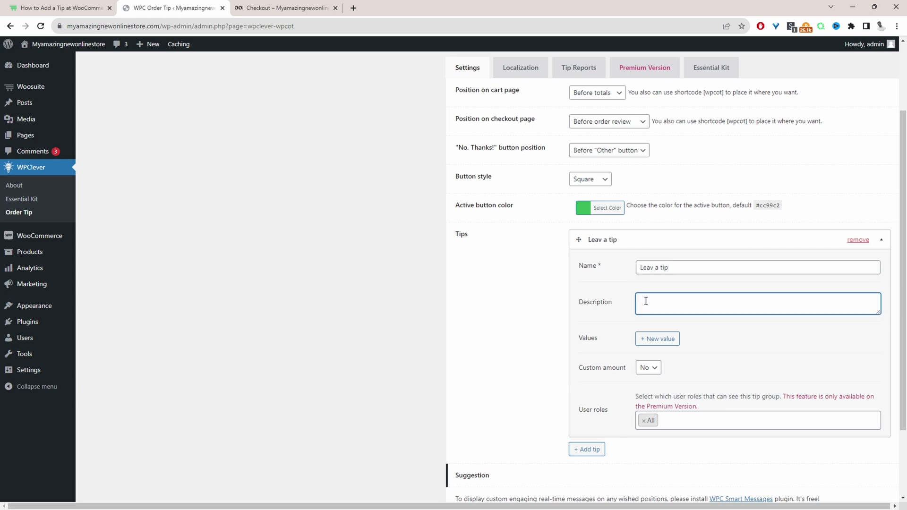
text(Suport our hard working team members by leaving a tip)
Add a first tip value of 5 and fix the group name's spelling to 'Leave a tip'.
scroll(543, 308, down, 2)
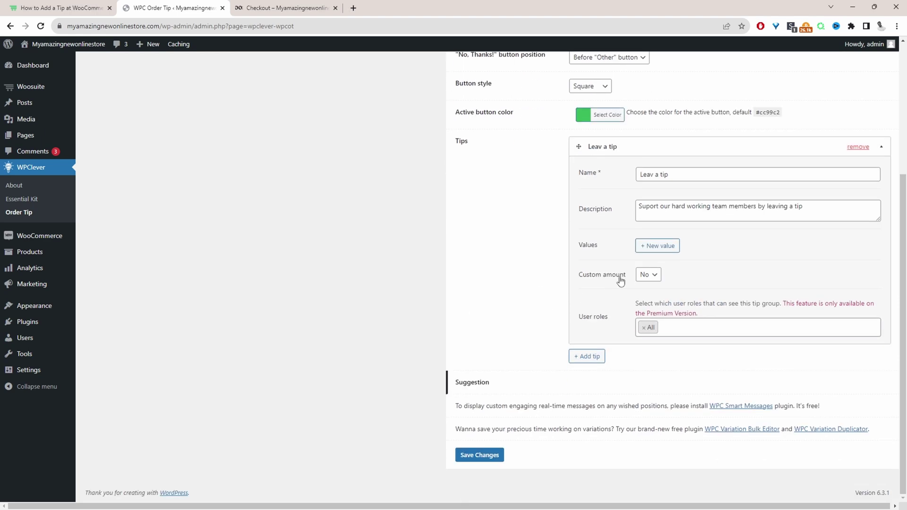
click(651, 250)
click(661, 261)
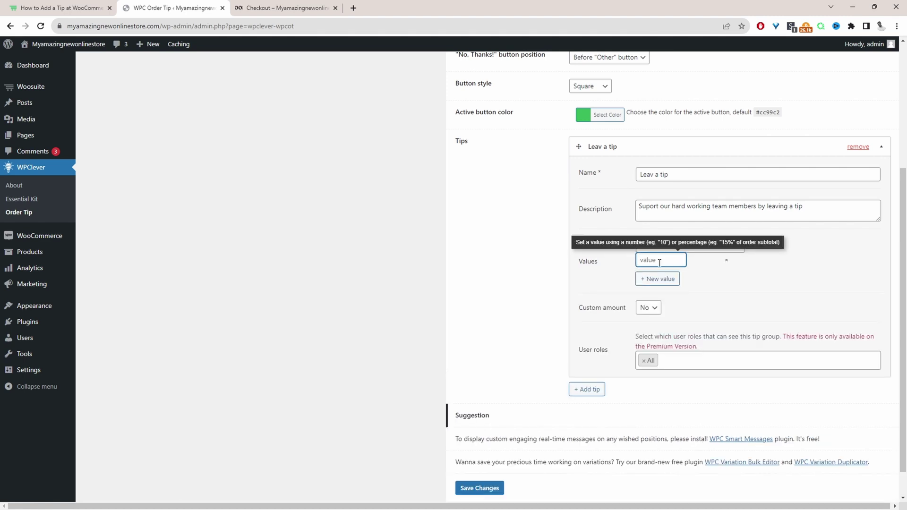
text(5)
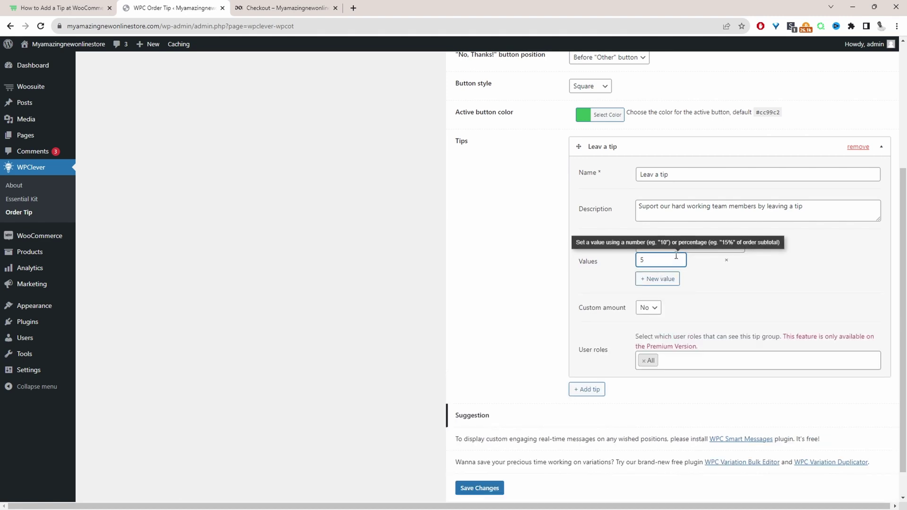
click(704, 249)
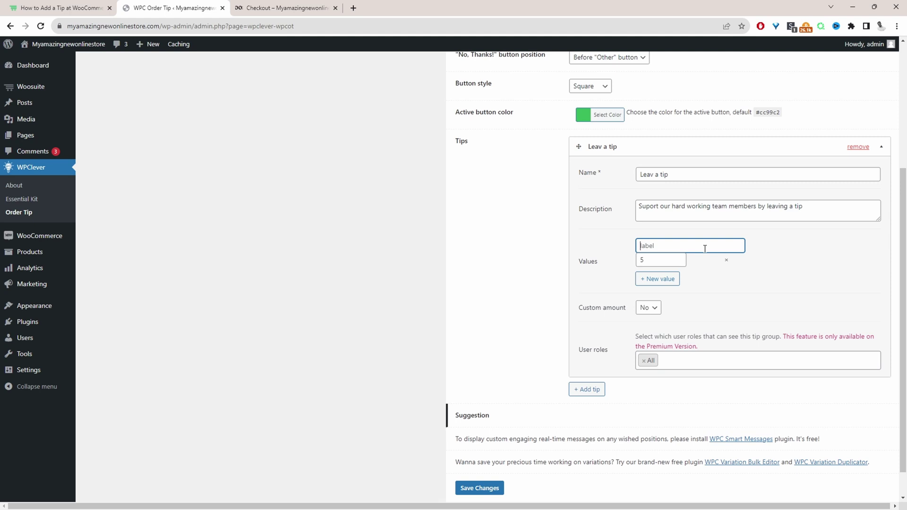
text(5)
click(654, 175)
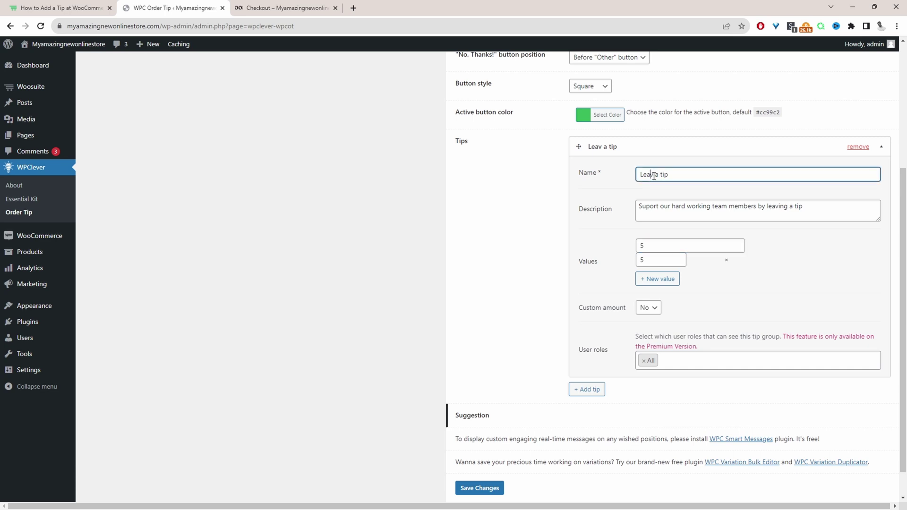
text(e)
click(658, 244)
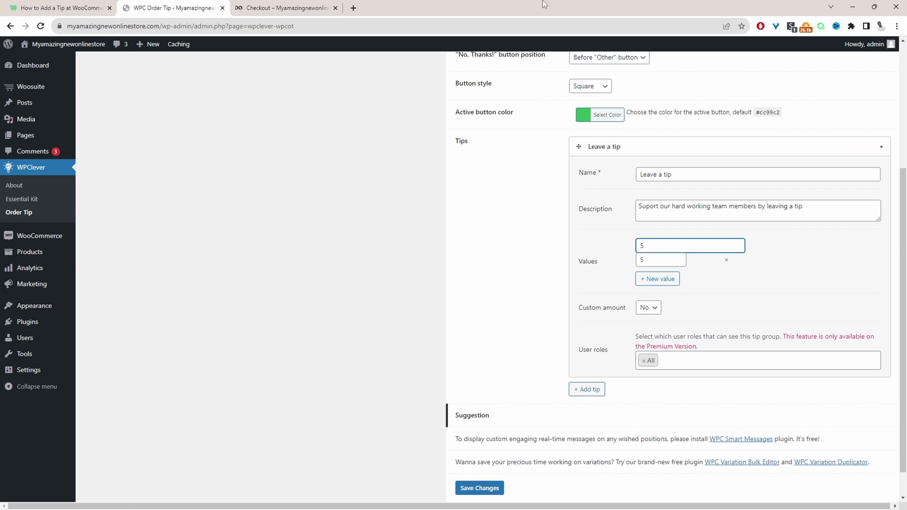
Add second and third tip values of 10 and 15.
click(657, 279)
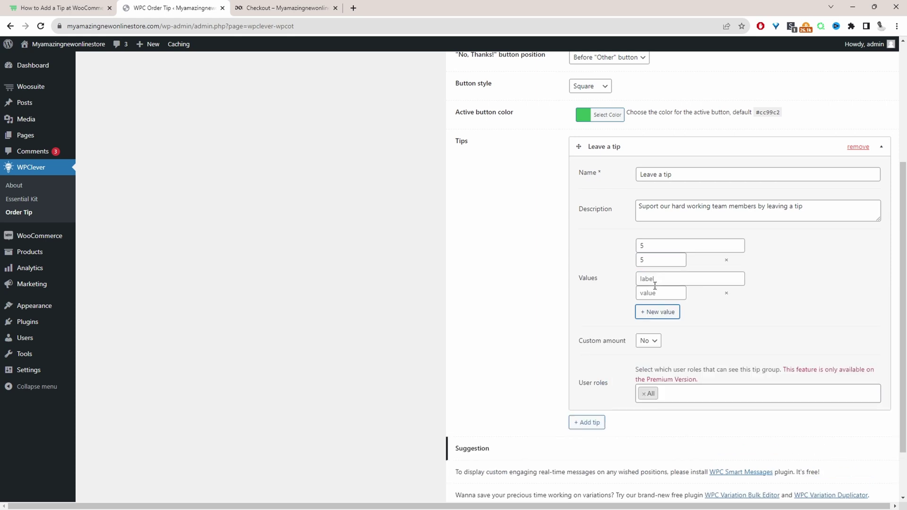
click(649, 280)
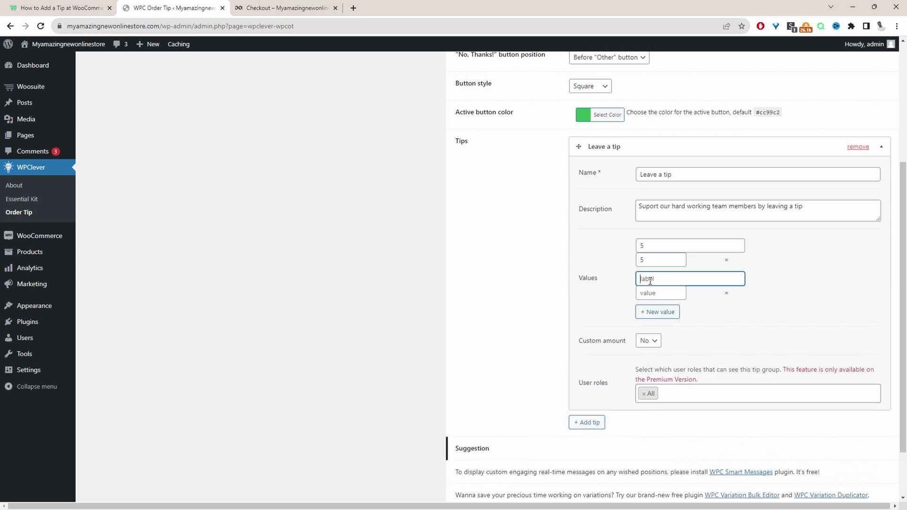
click(664, 294)
text(1)
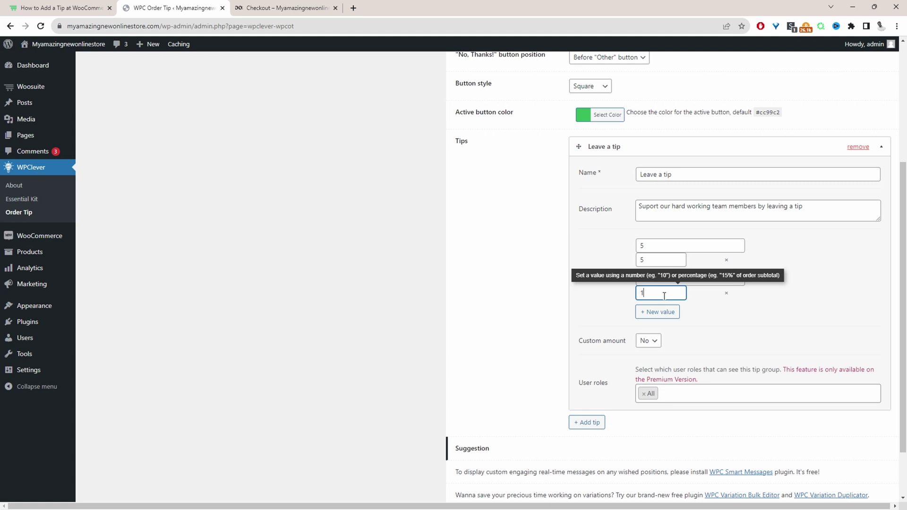
text(0)
click(658, 312)
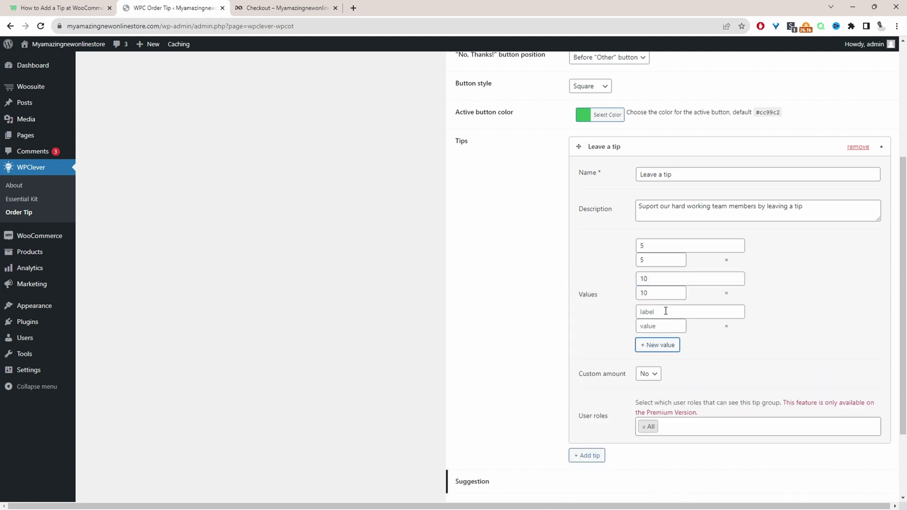
click(666, 311)
text(15)
click(652, 326)
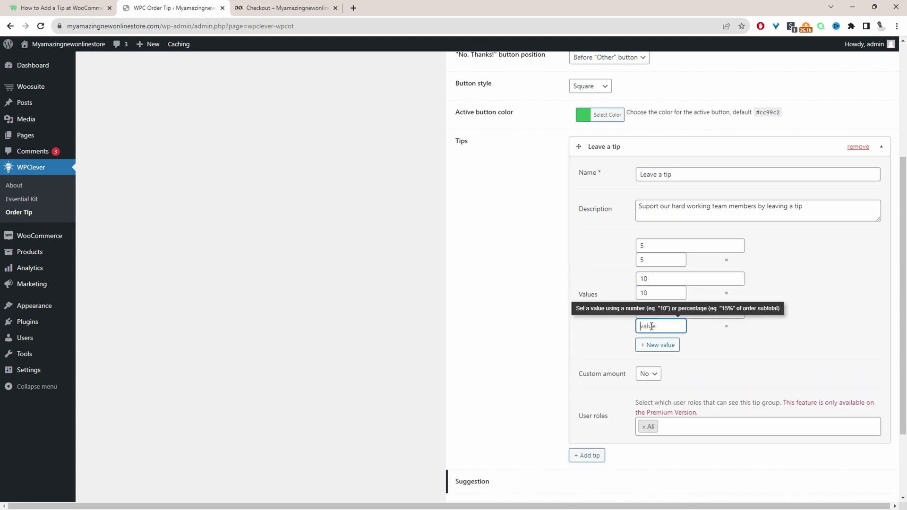
text(15)
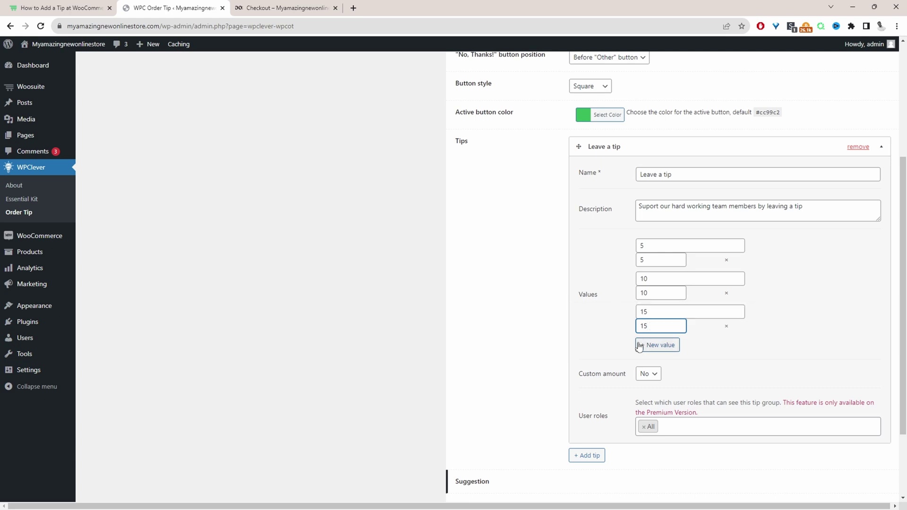
scroll(657, 345, down, 1)
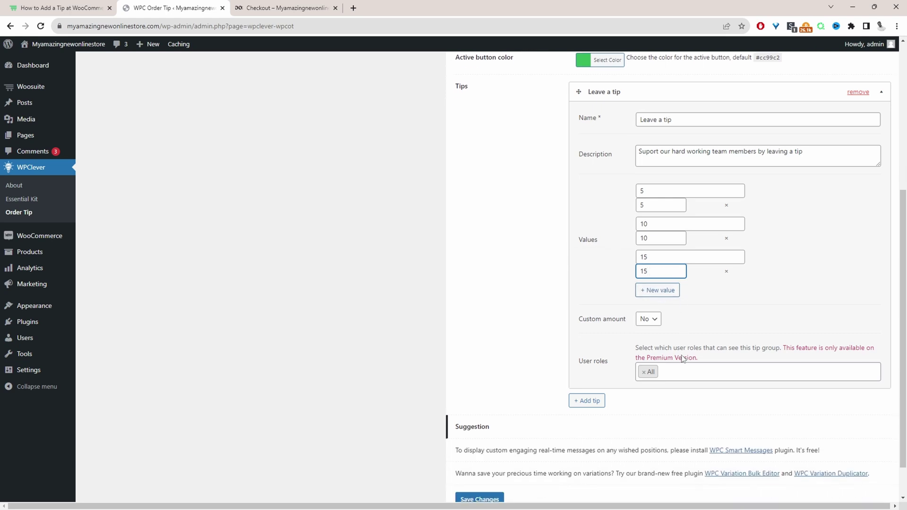
Set Custom amount to Yes and save the WPC Order Tip settings.
click(646, 318)
click(646, 341)
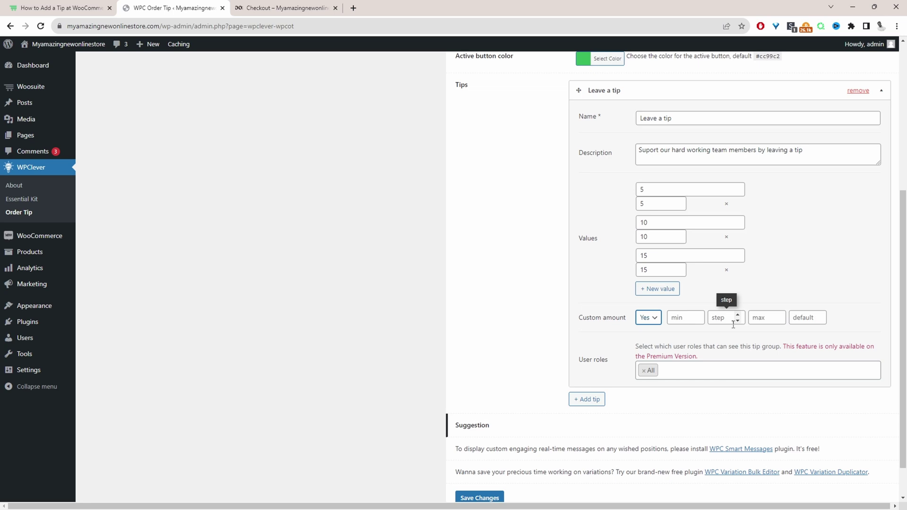
scroll(634, 366, down, 1)
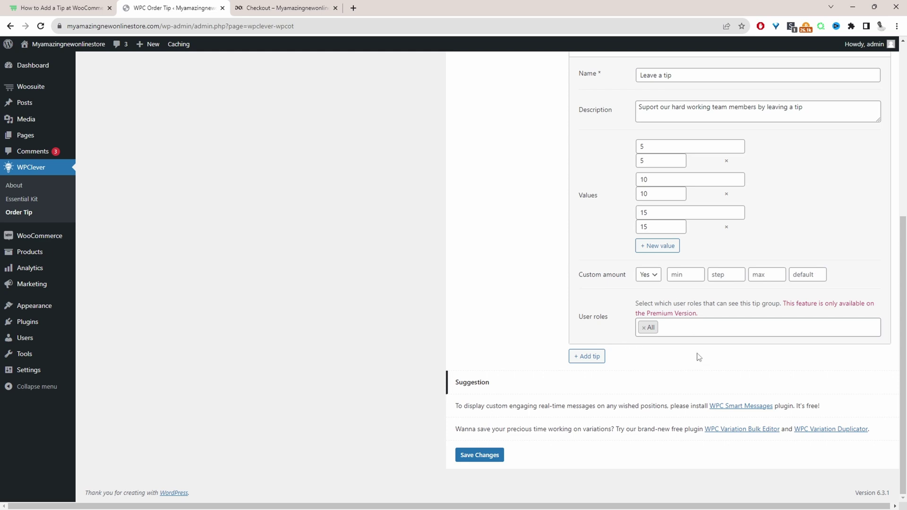
click(480, 455)
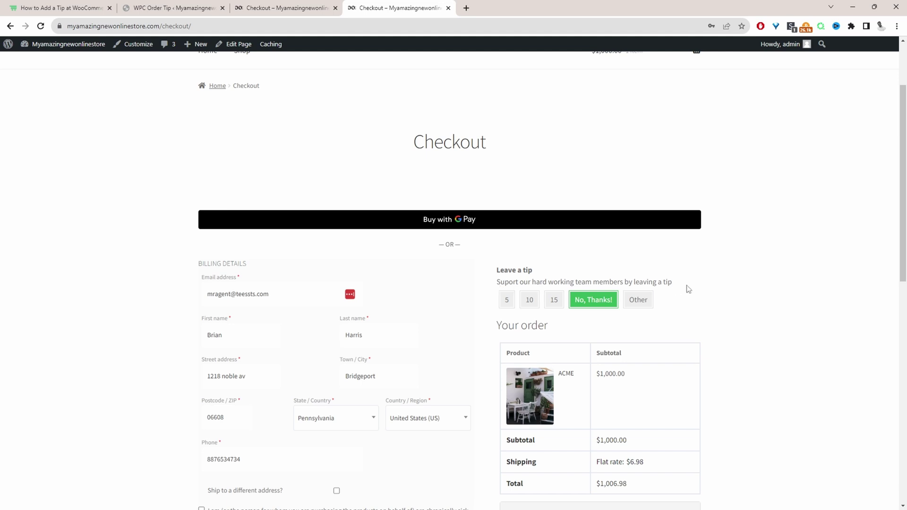
At checkout, pick the 5 tip, then replace the custom tip amount's 0 with 50.
scroll(536, 351, down, 2)
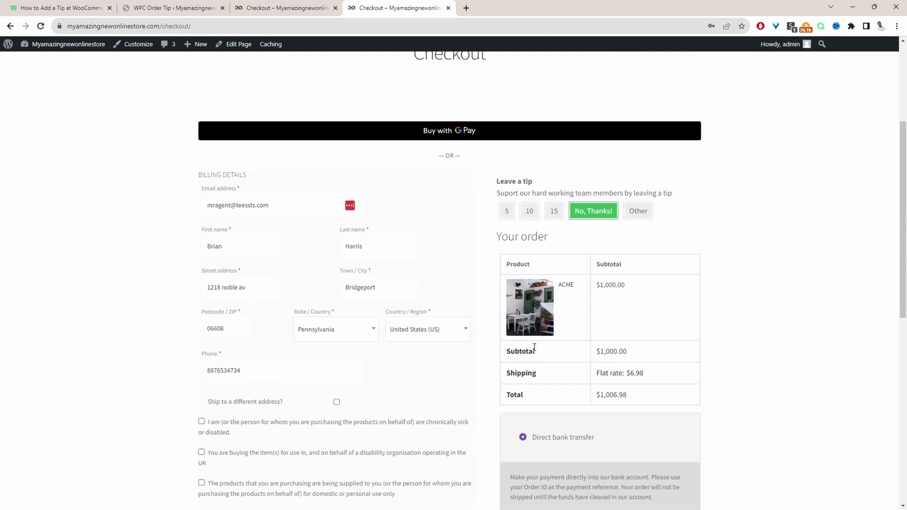
click(509, 216)
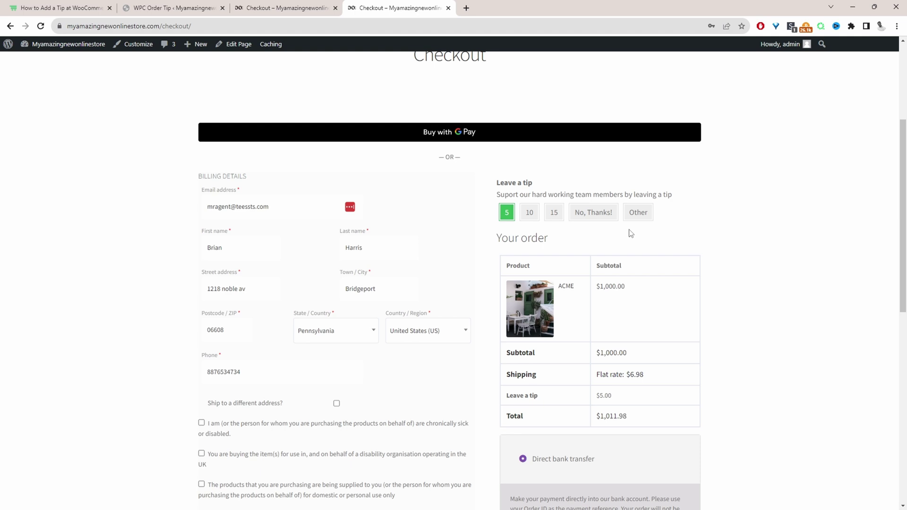
click(635, 215)
click(532, 235)
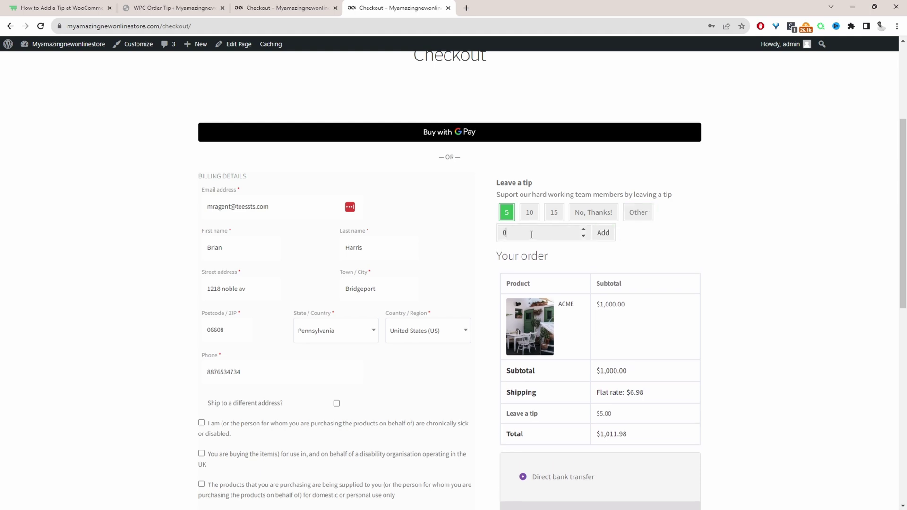
drag(531, 235, 476, 237)
text(50)
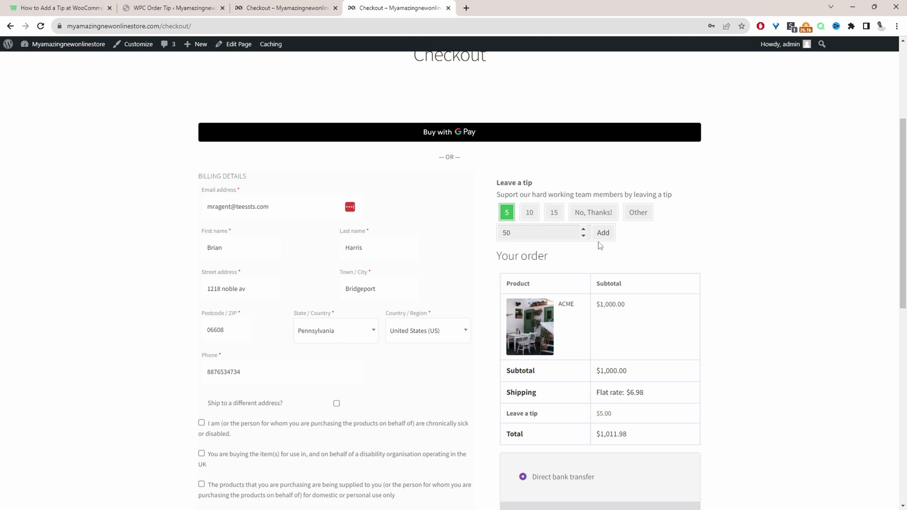